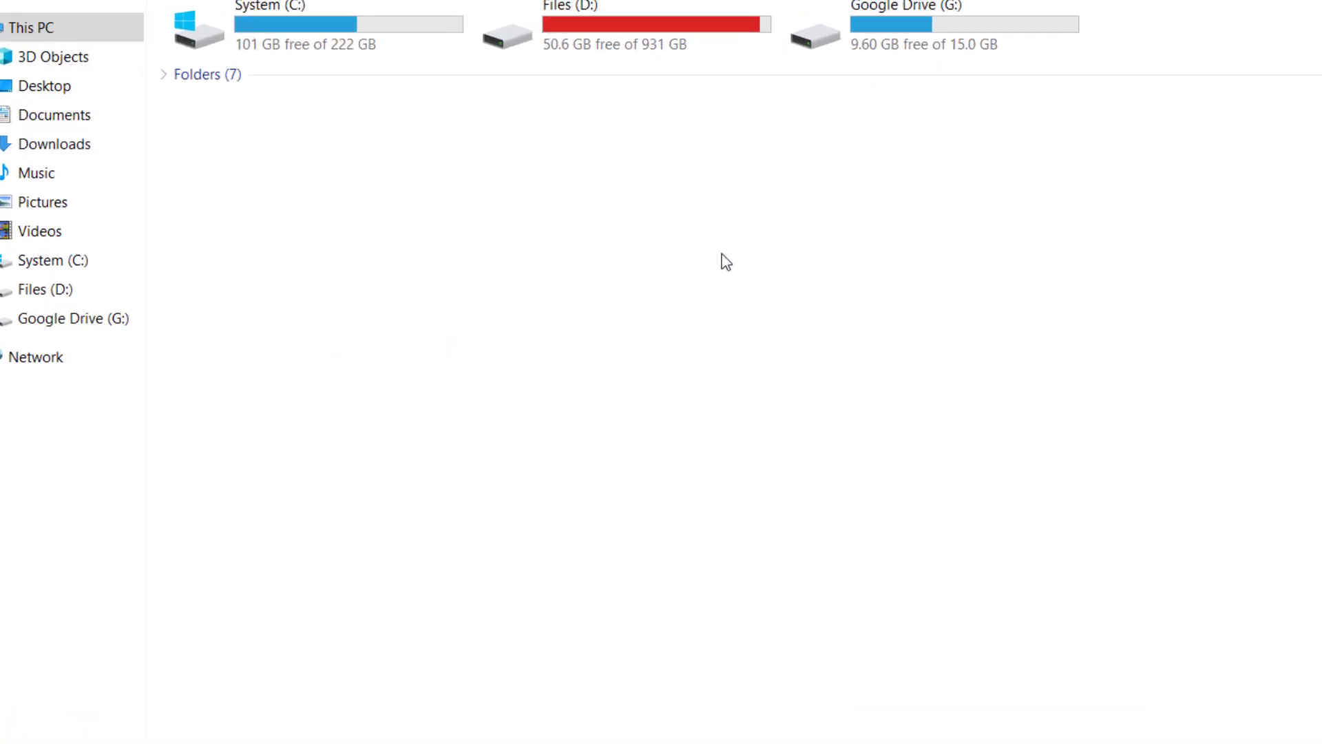
From This PC Properties, reach Performance Options' Advanced tab showing the 1792 MB paging file
right_click(511, 228)
left_click(738, 531)
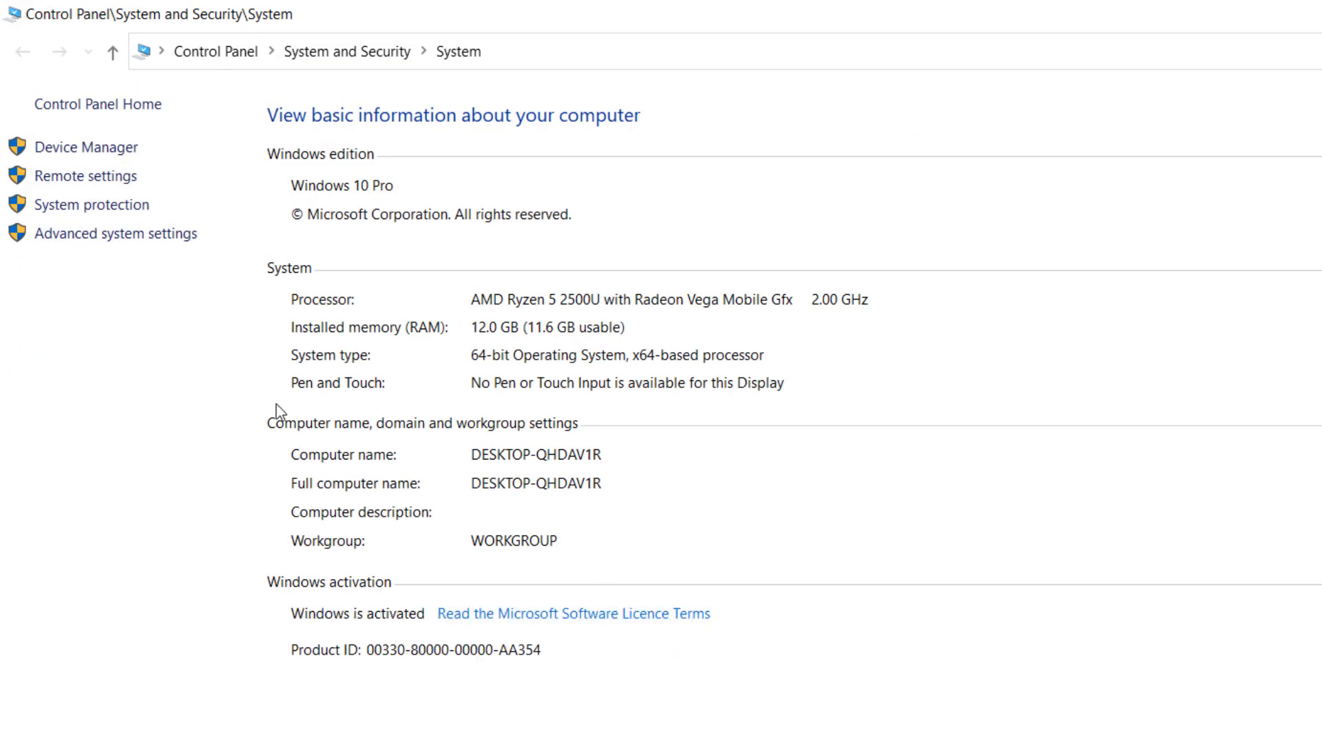
left_click(138, 236)
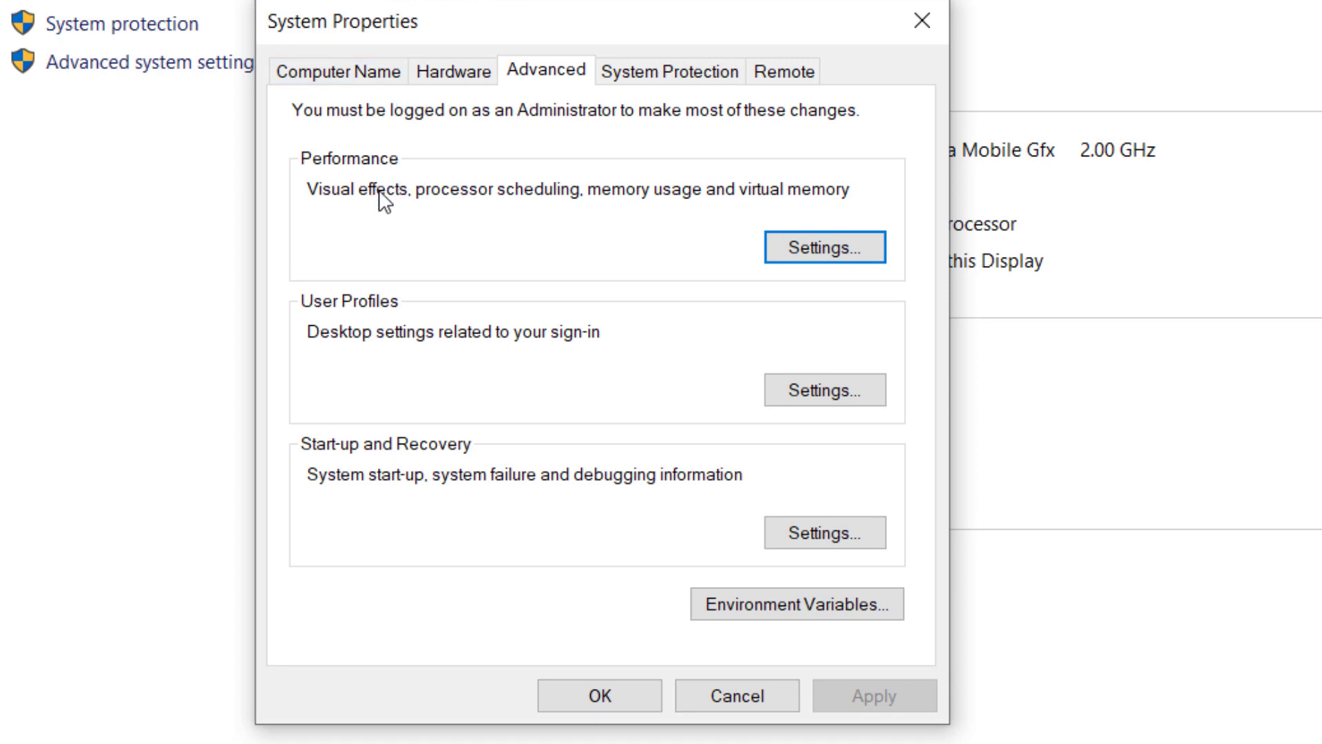
left_click(823, 248)
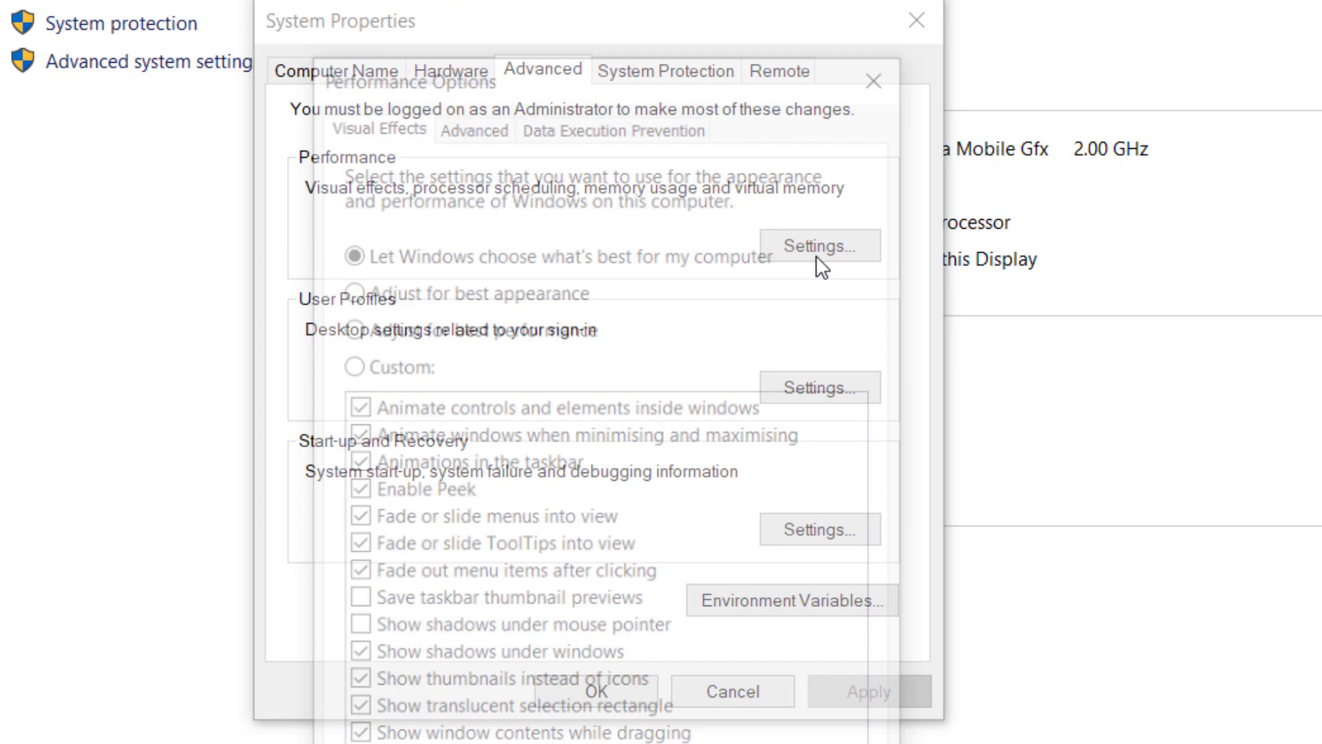
left_click(332, 72)
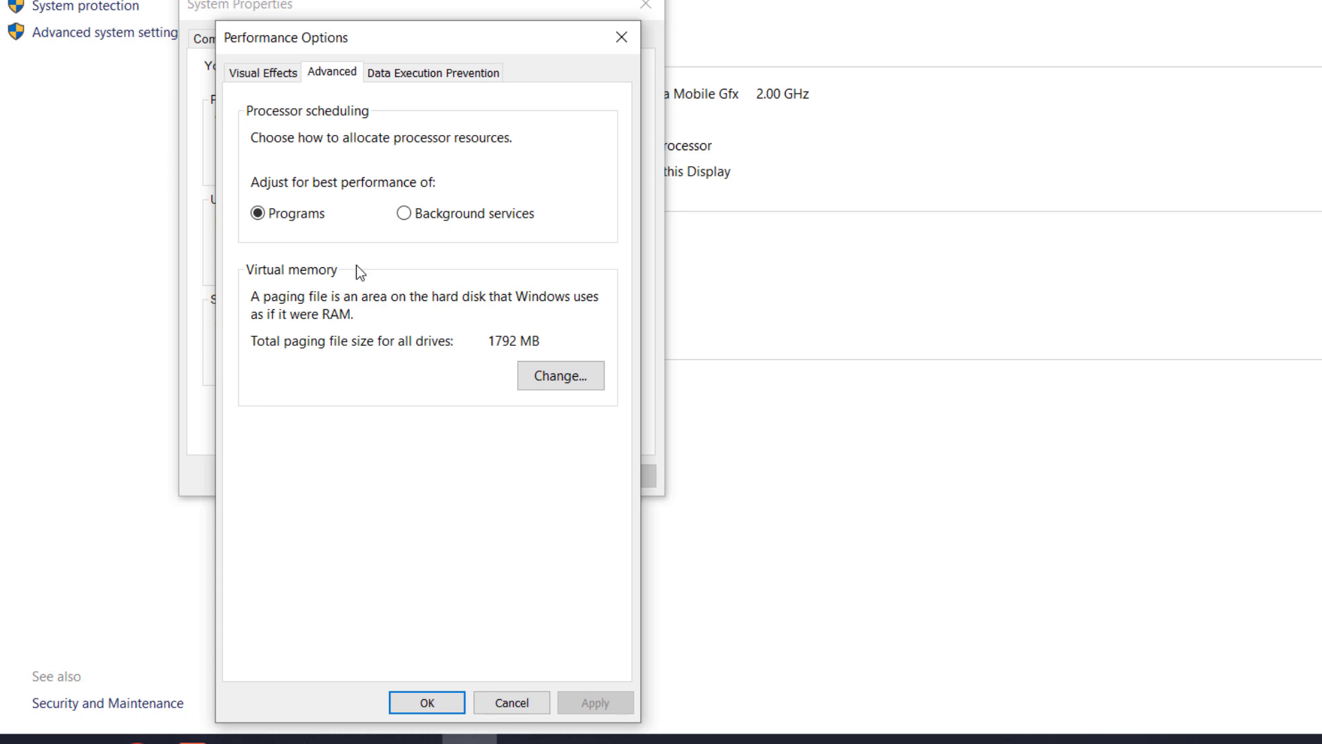
Set drive C: to No paging file, accepting the warning and the restart notice
left_click(529, 375)
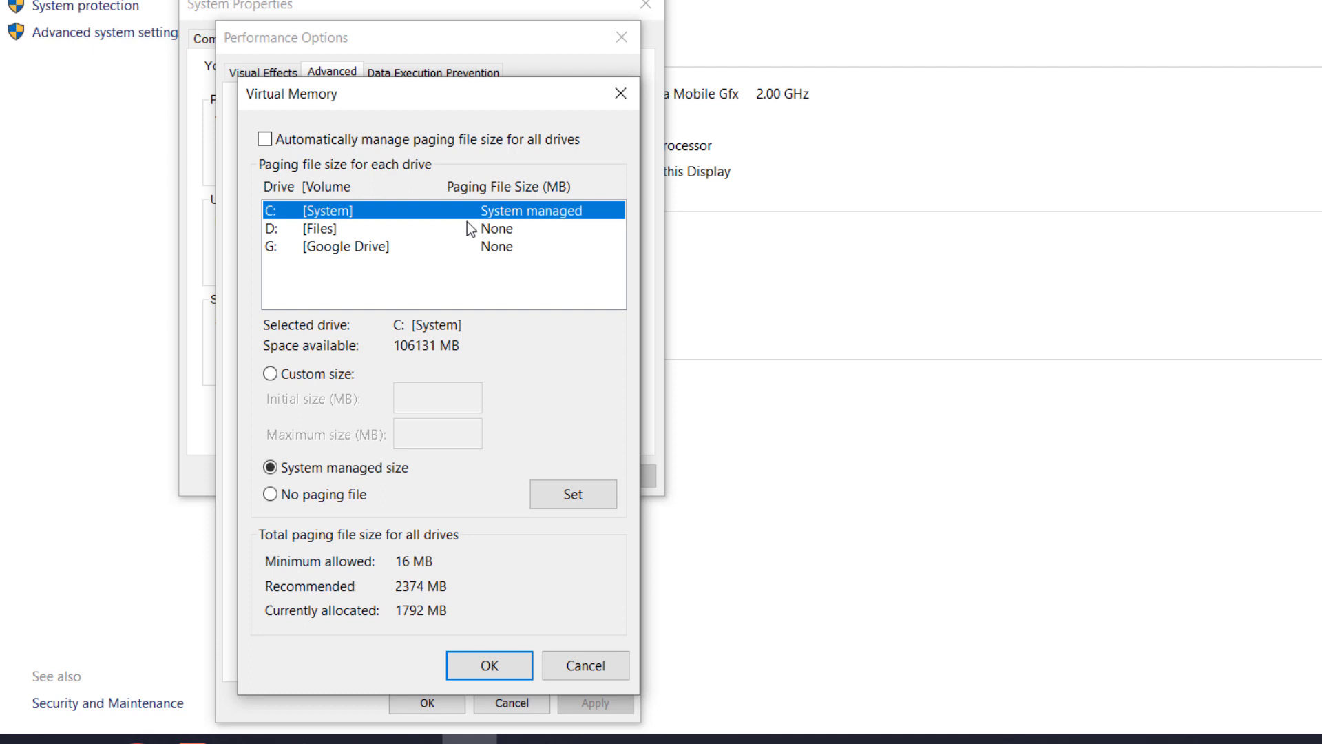
left_click(332, 503)
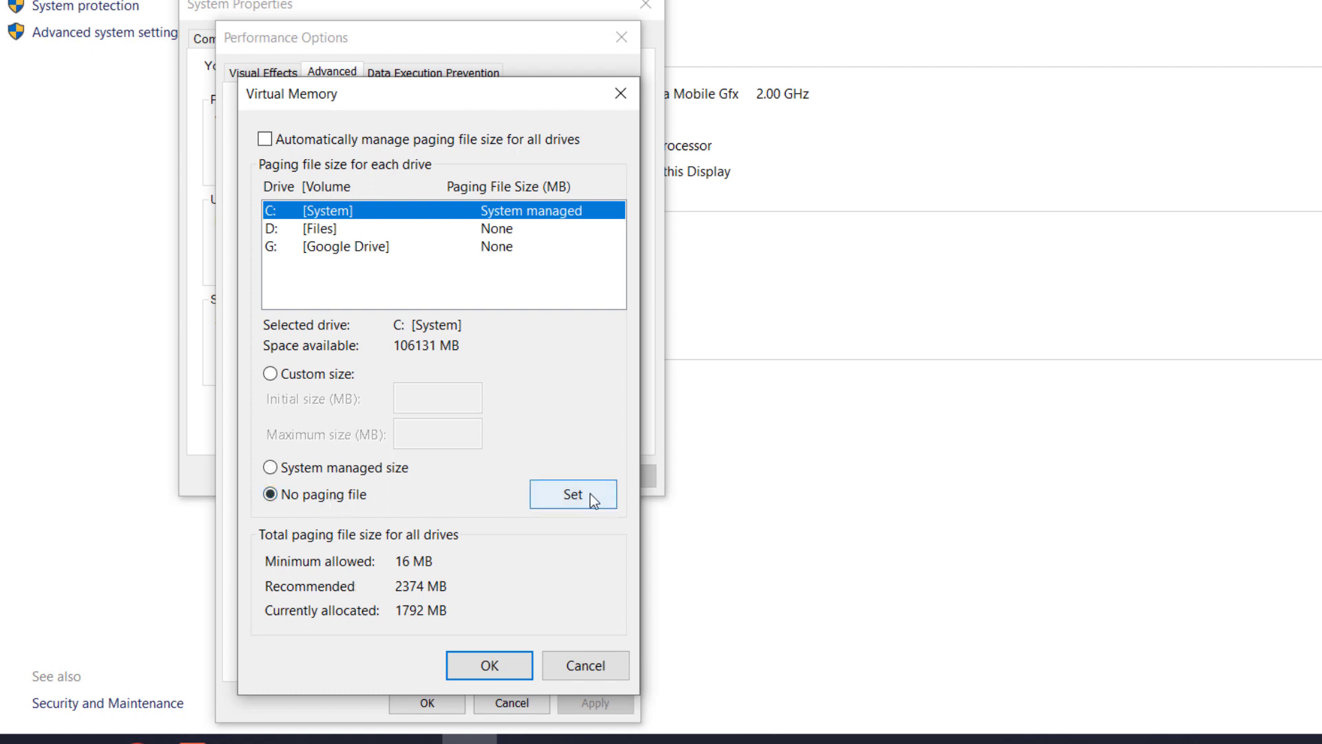
left_click(590, 494)
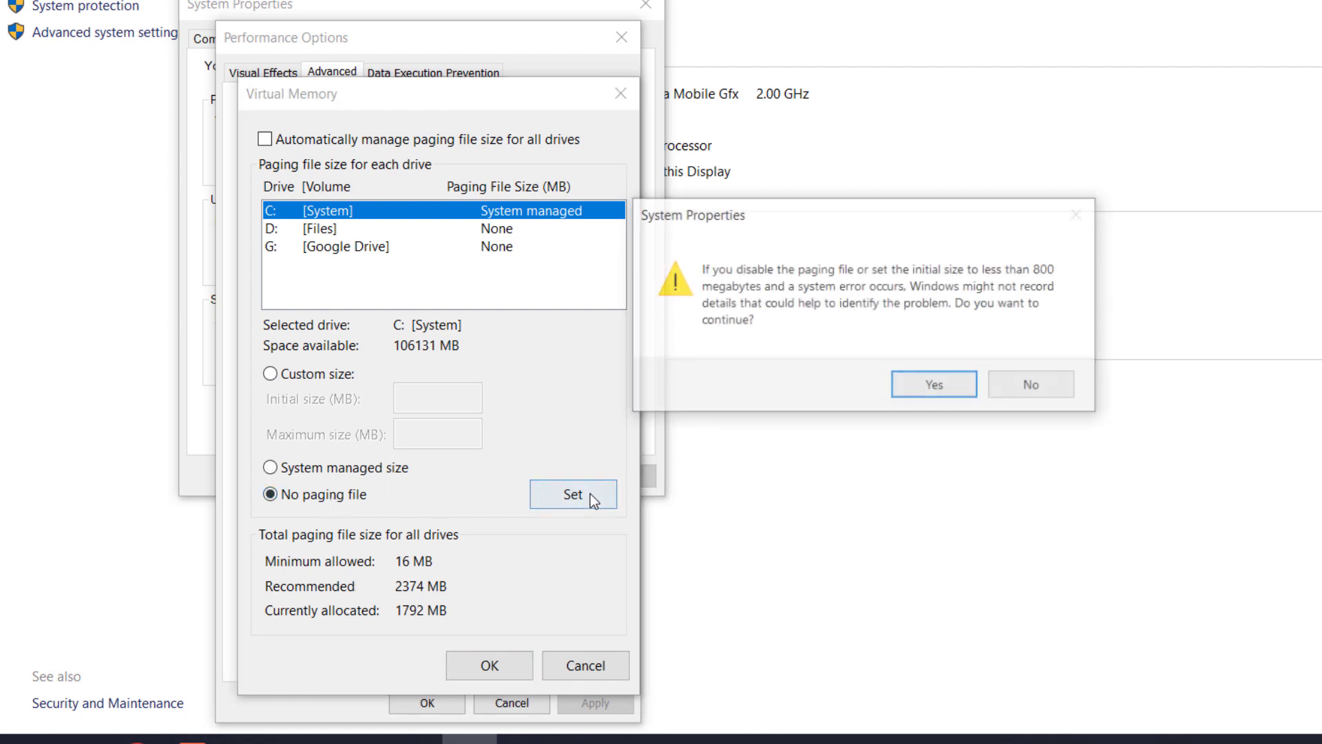
left_click(936, 389)
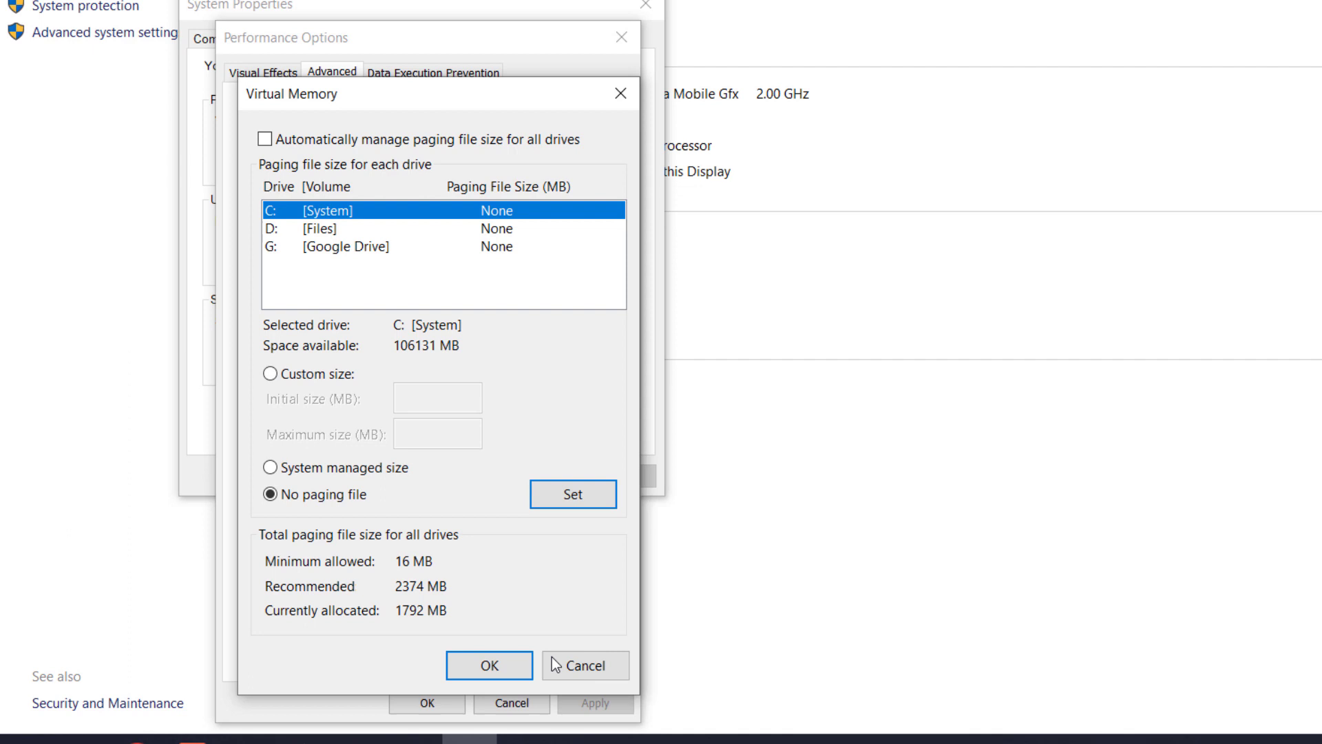
left_click(505, 662)
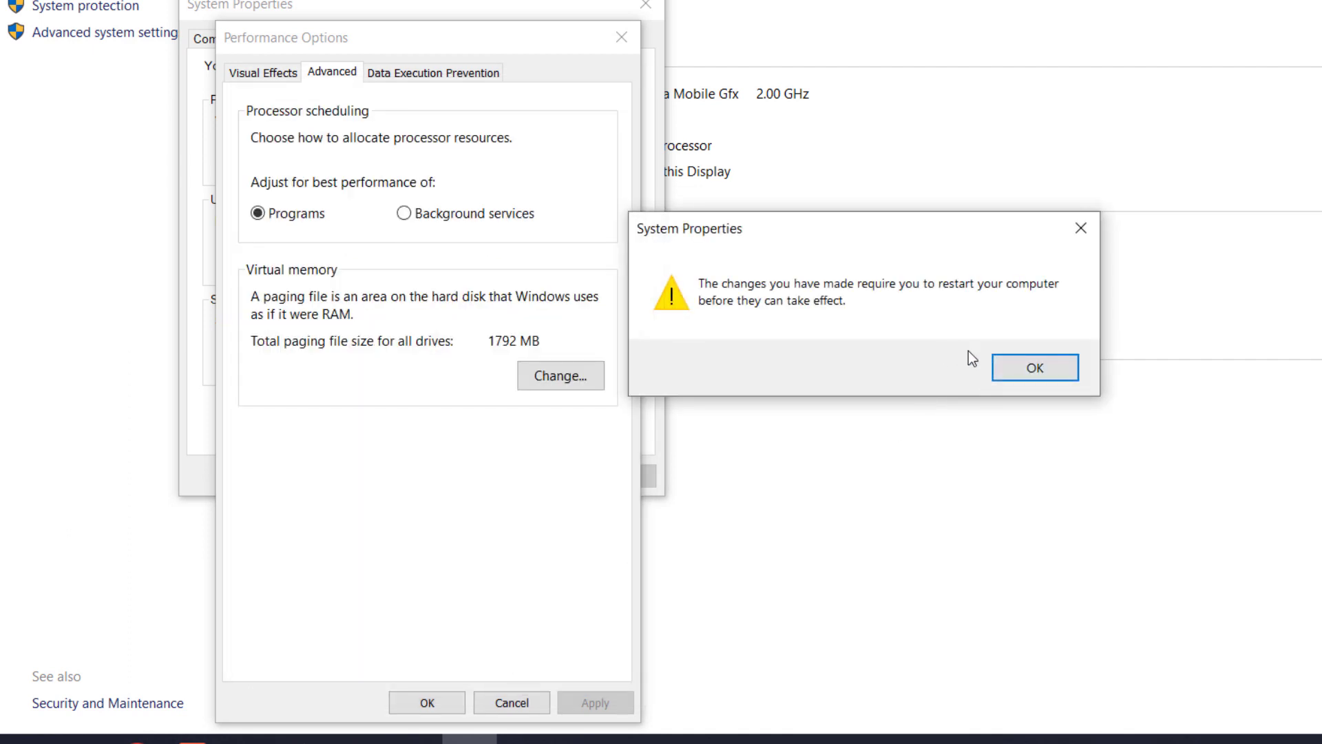
left_click(1044, 370)
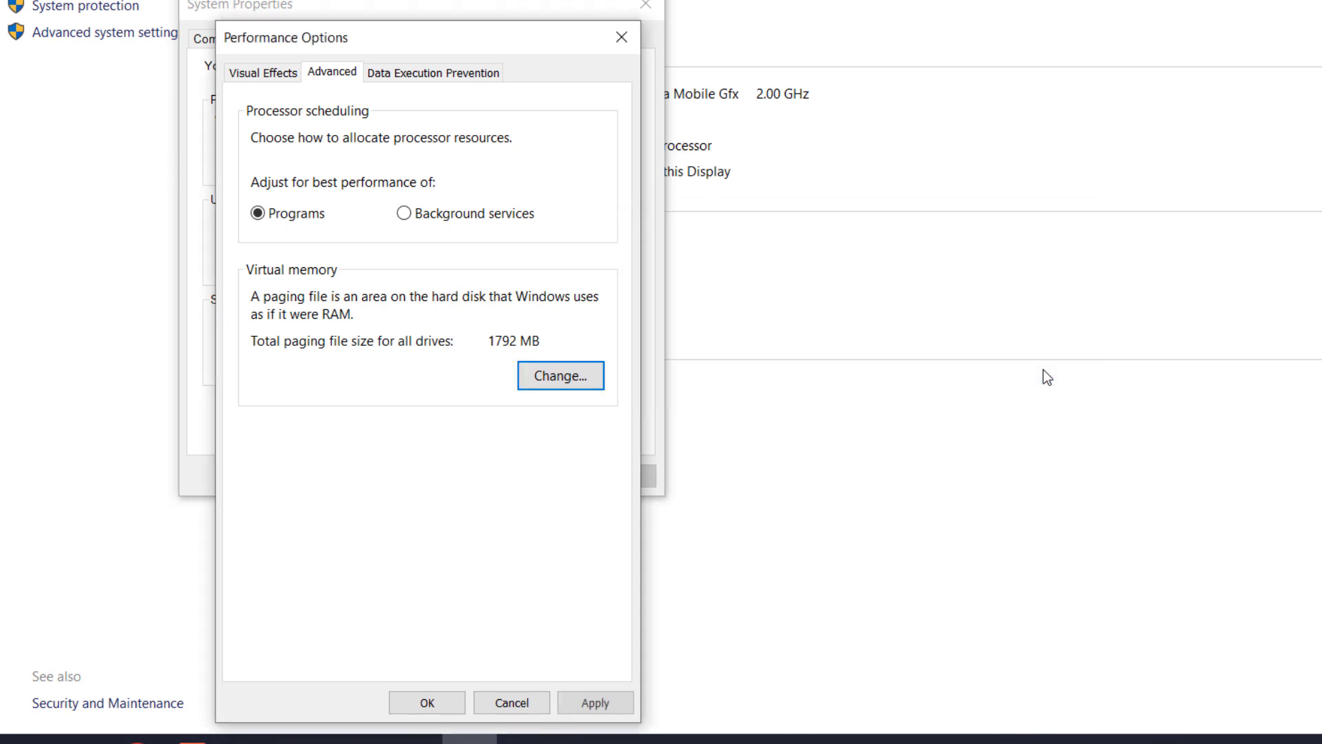
Close Performance Options, then choose Disable system protection for C: and confirm it
left_click(439, 702)
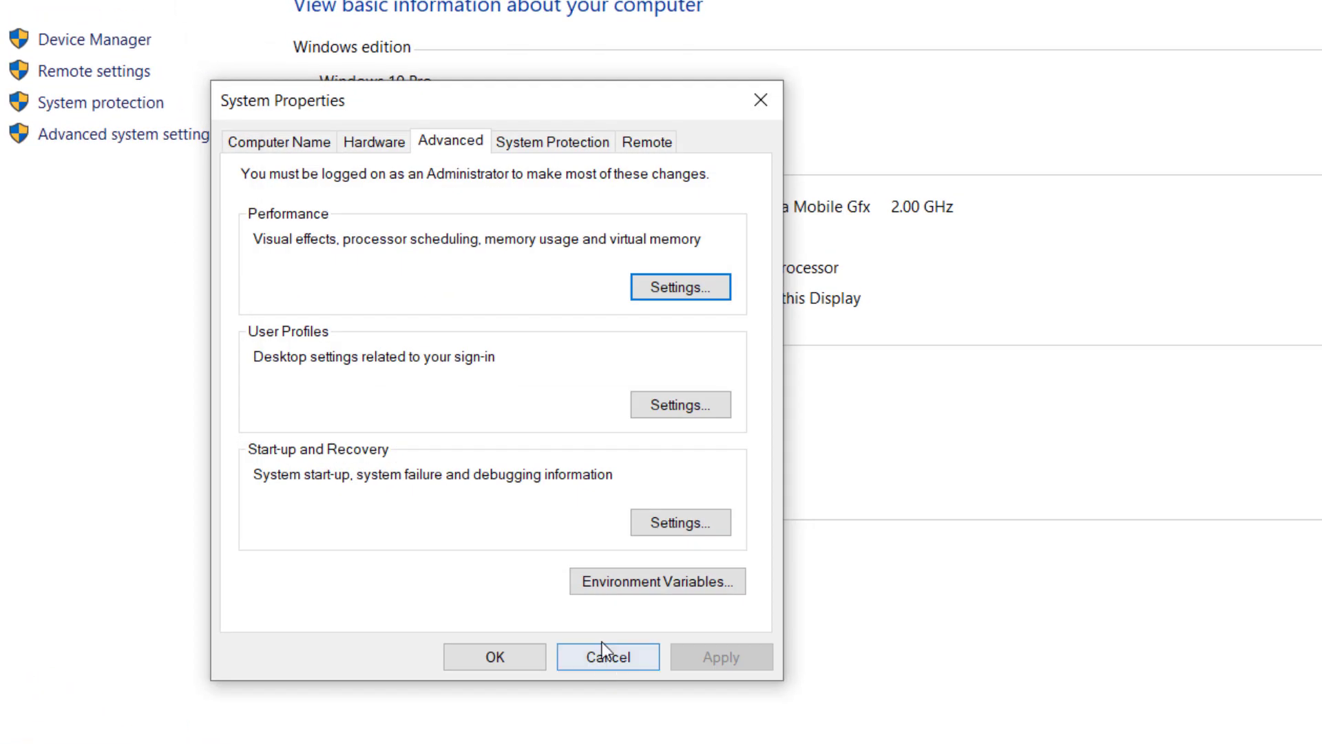
left_click(558, 143)
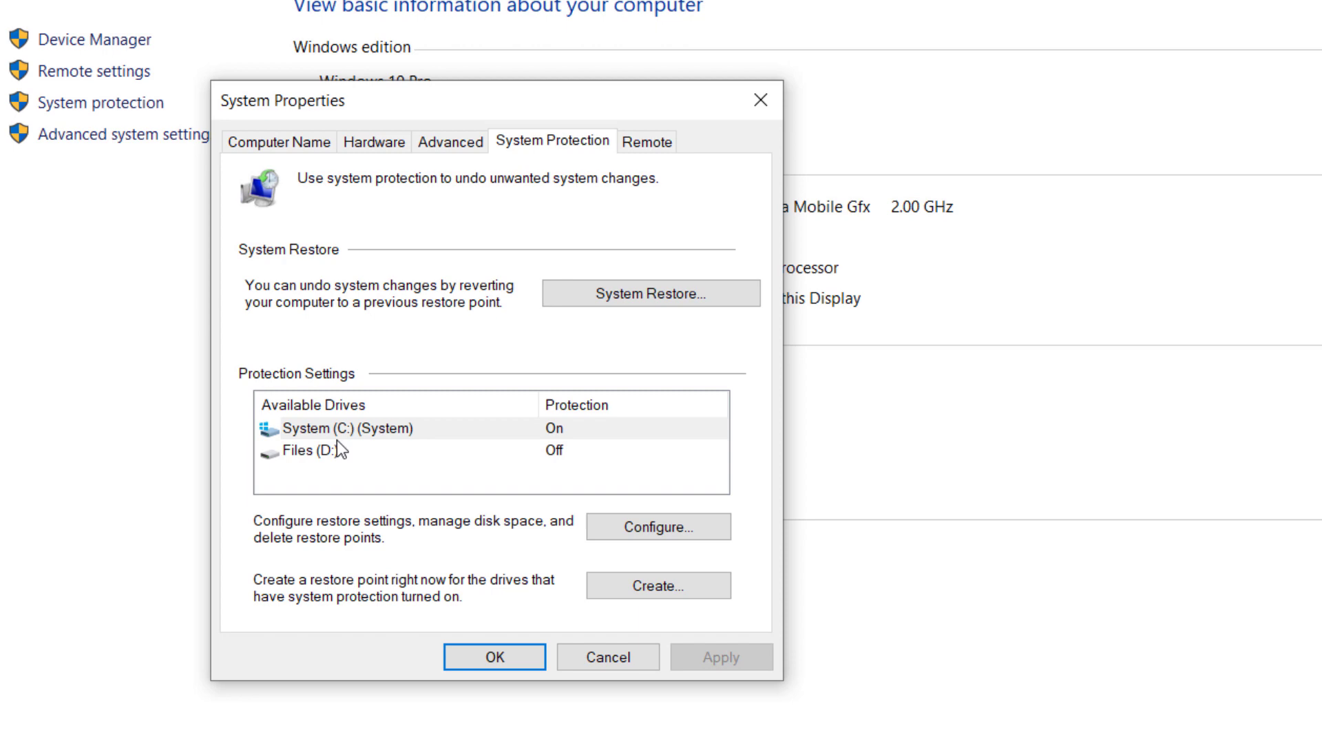
left_click(632, 526)
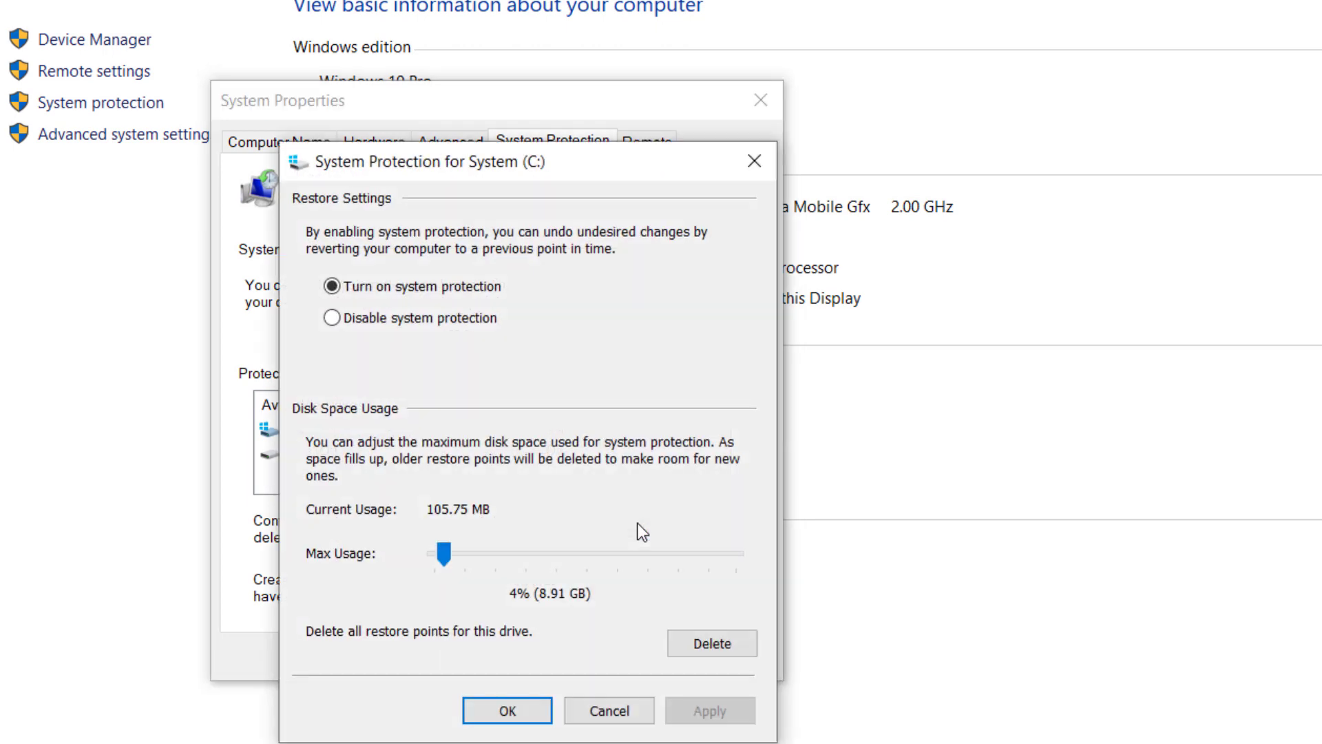
left_click(419, 315)
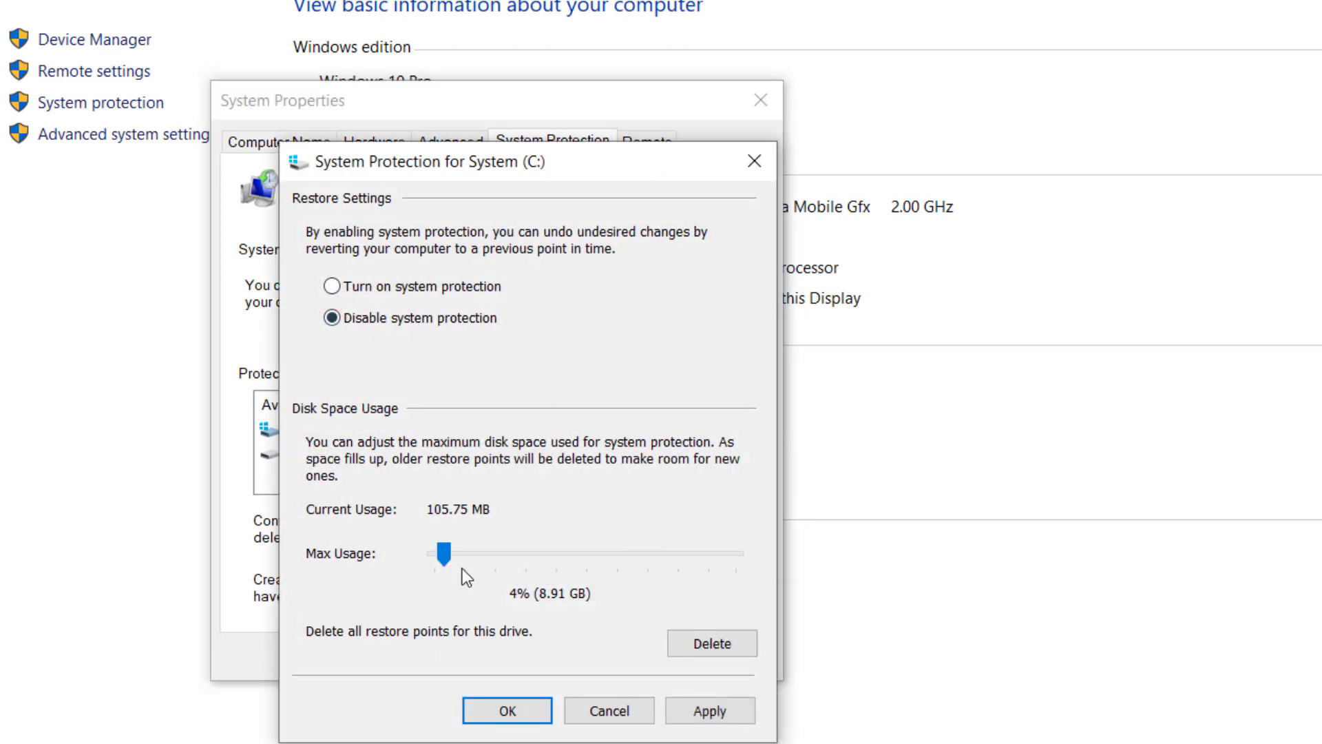
left_click(489, 699)
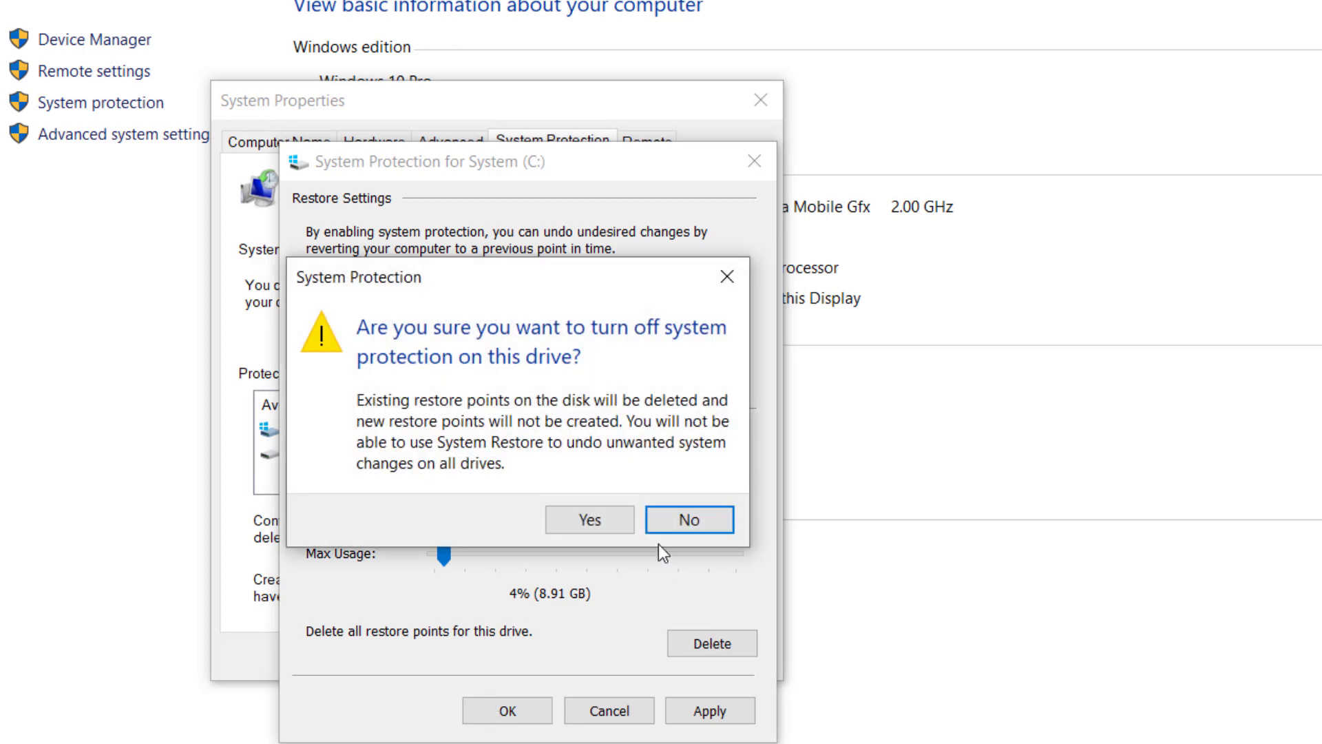
left_click(616, 519)
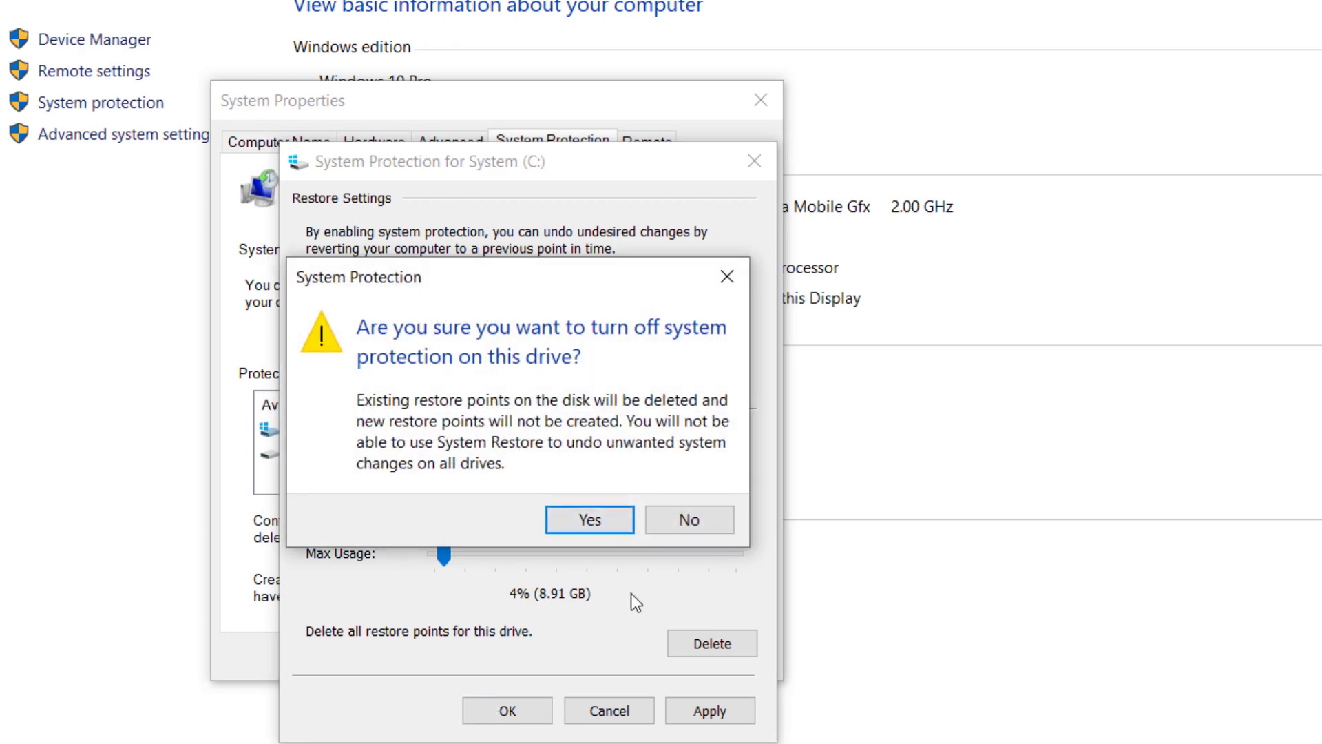
left_click_drag(509, 272, 1058, 280)
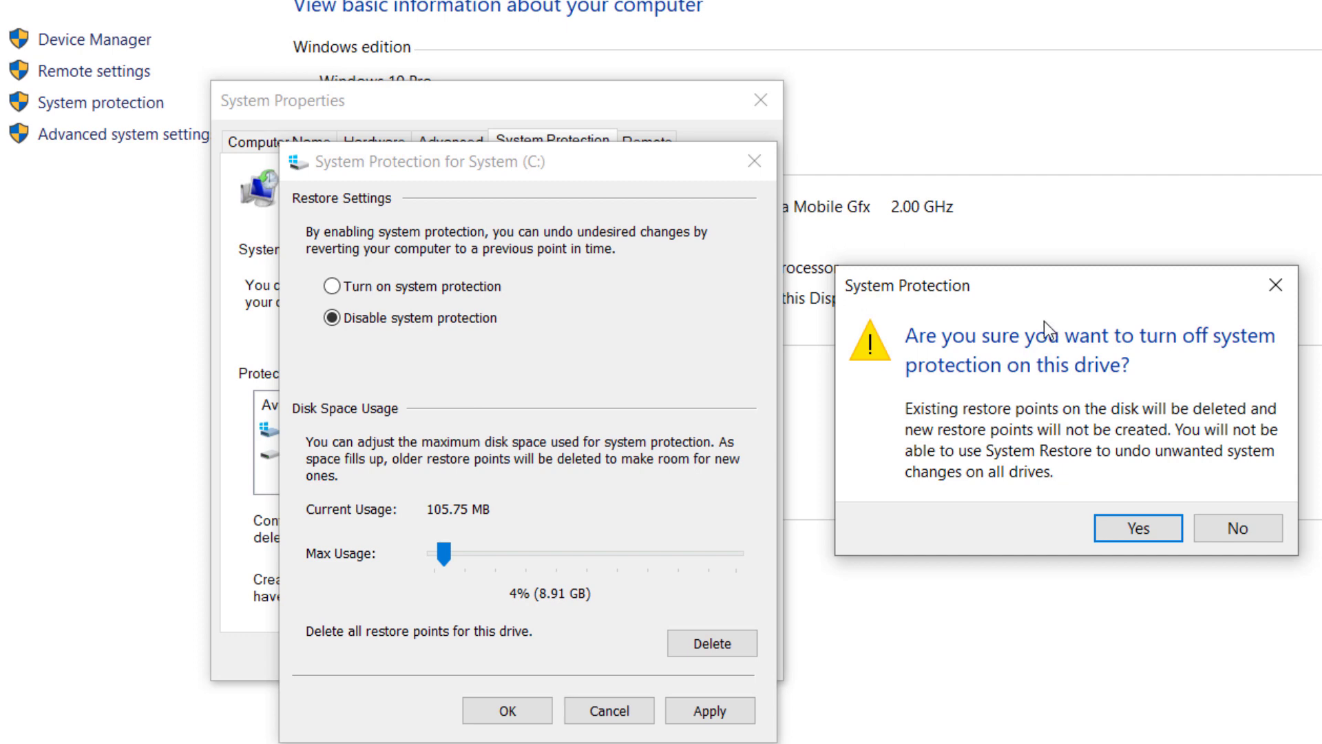
left_click(1136, 531)
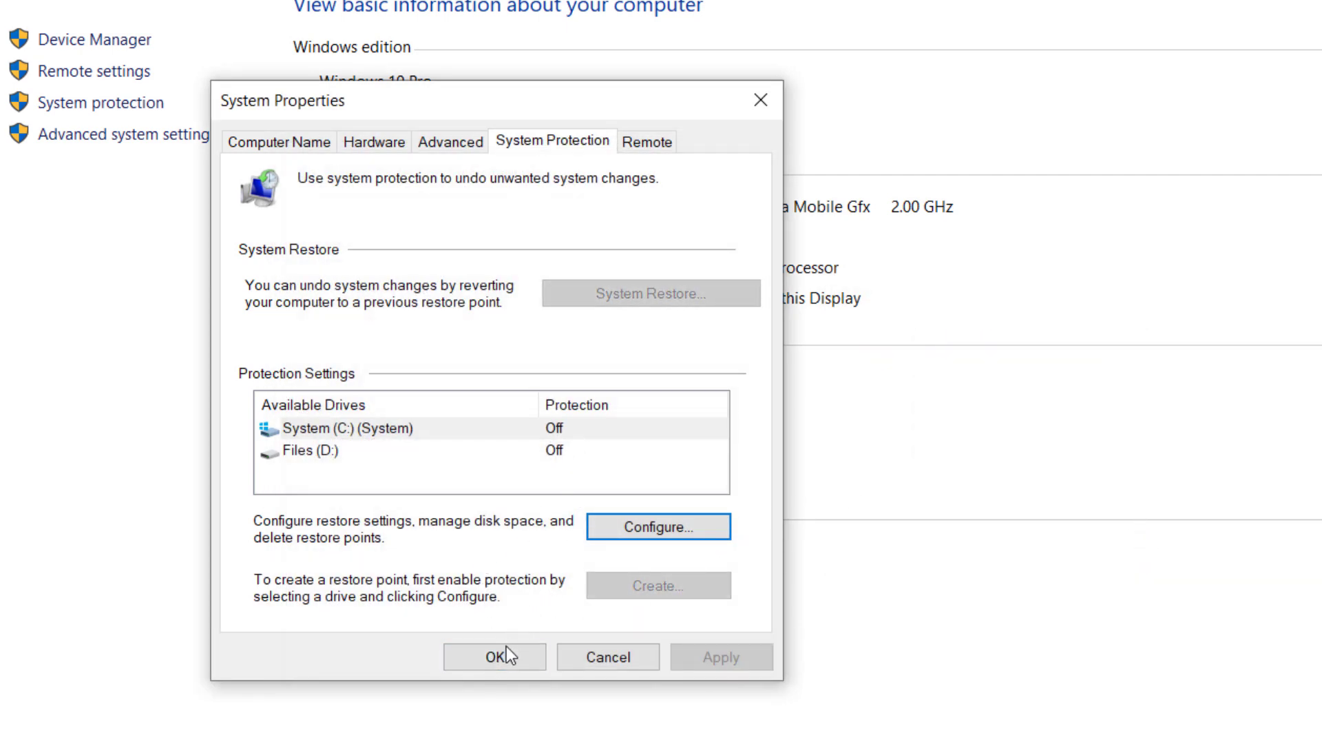
Close System Properties with OK to return to This PC
left_click(507, 658)
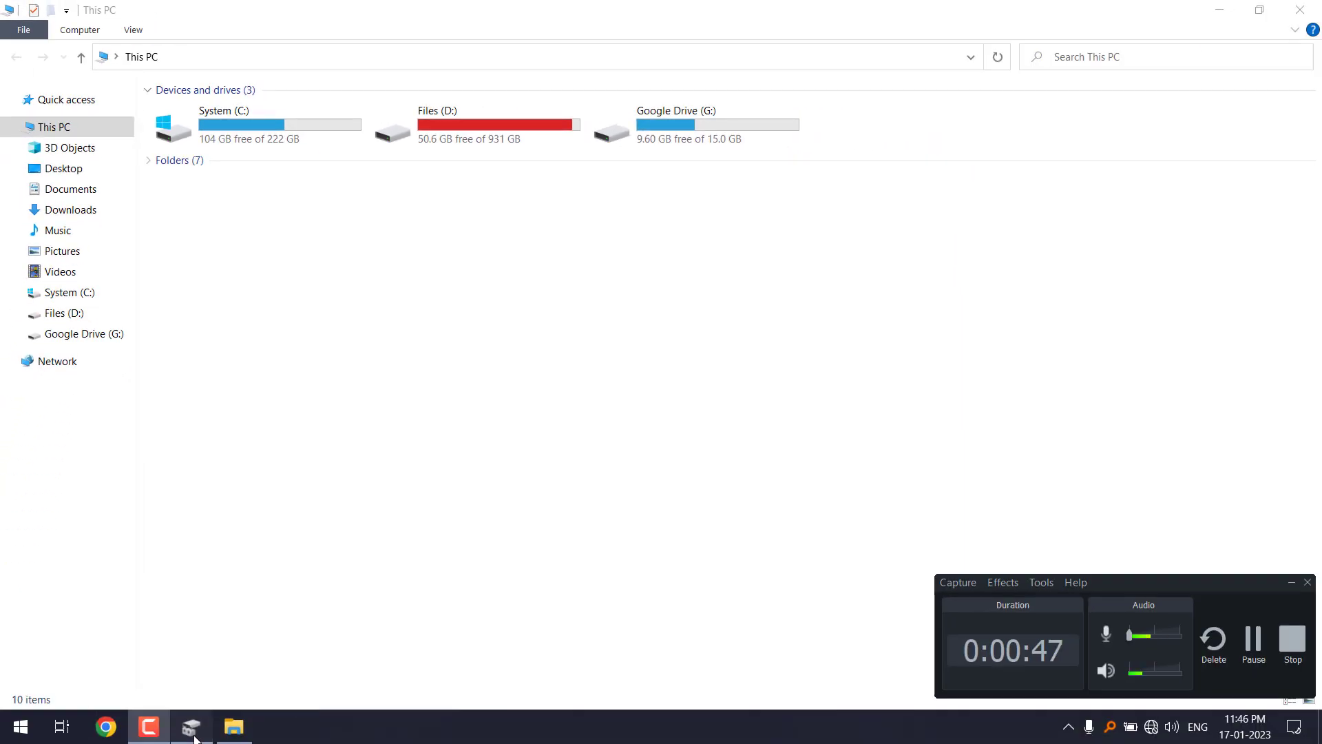
In Disk Management, start Shrink Volume on the System (C:) partition
left_click(191, 726)
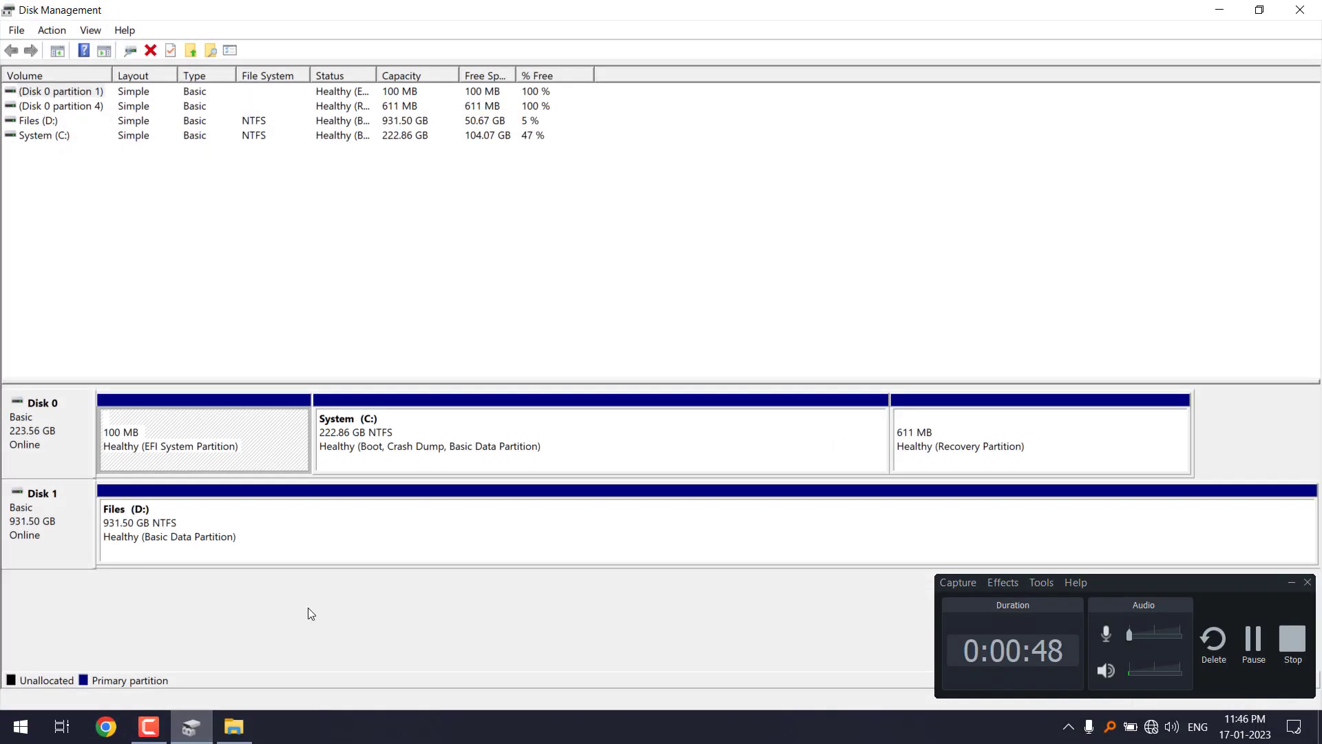
right_click(483, 432)
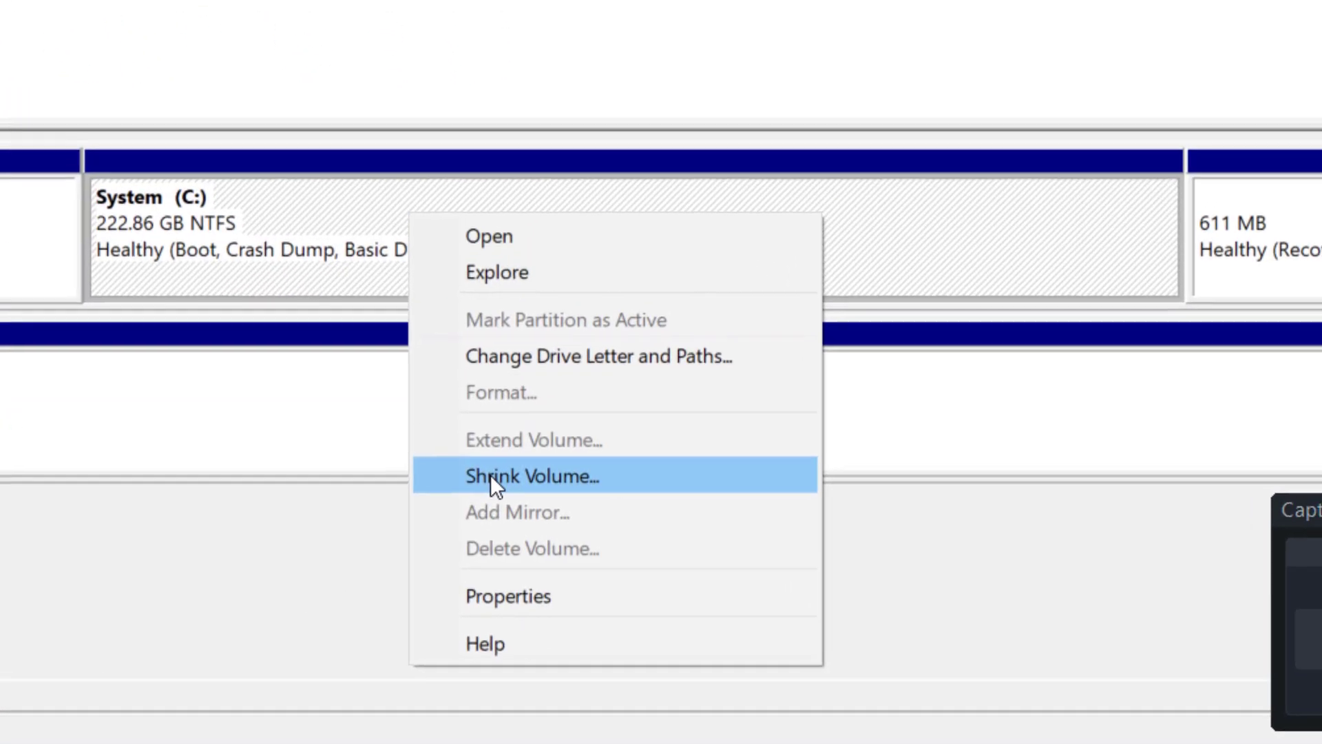
left_click(499, 453)
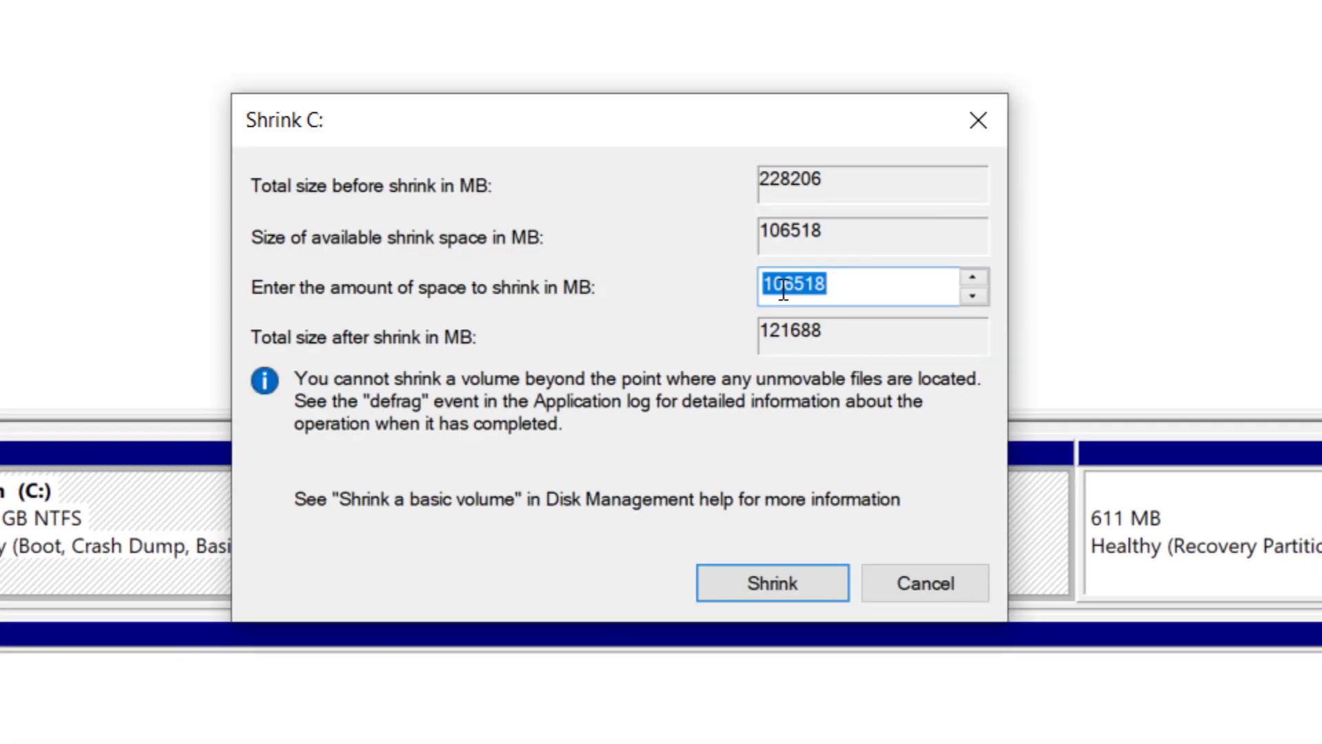
Select digits of the 106518 MB shrink amount for editing
left_click_drag(783, 292, 854, 284)
left_click(856, 284)
left_click_drag(855, 284, 794, 294)
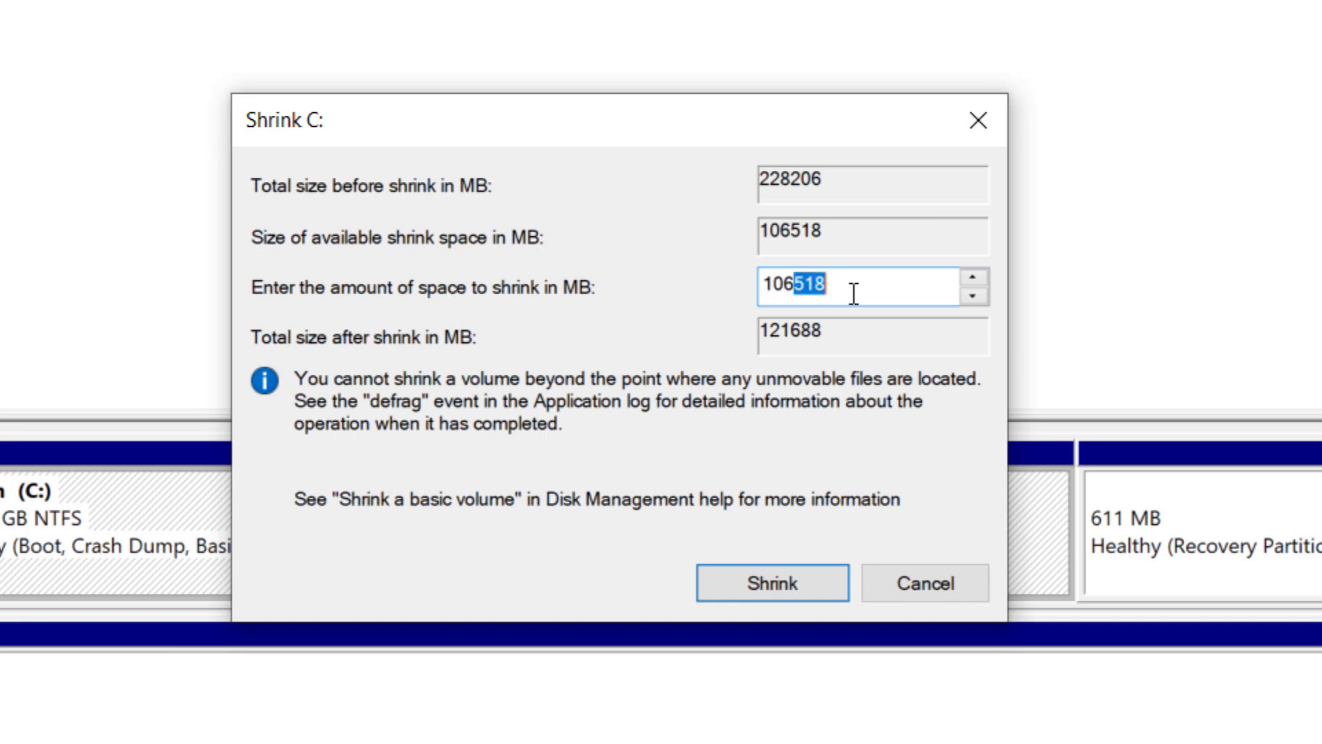